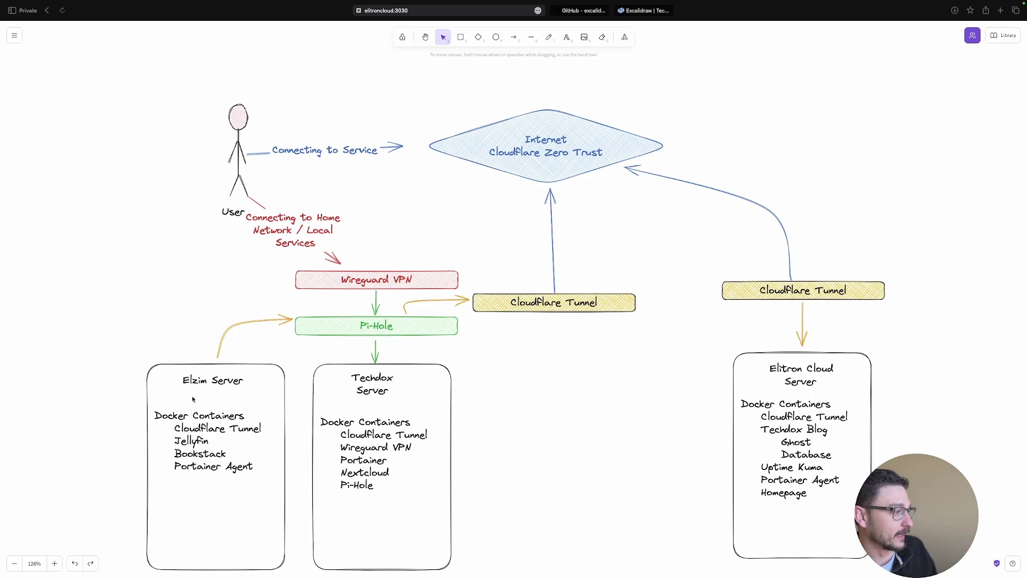
# Draw a rectangle box above the diagram's upper right, beyond the Internet diamond
pyautogui.scroll(-1, 206, 398)
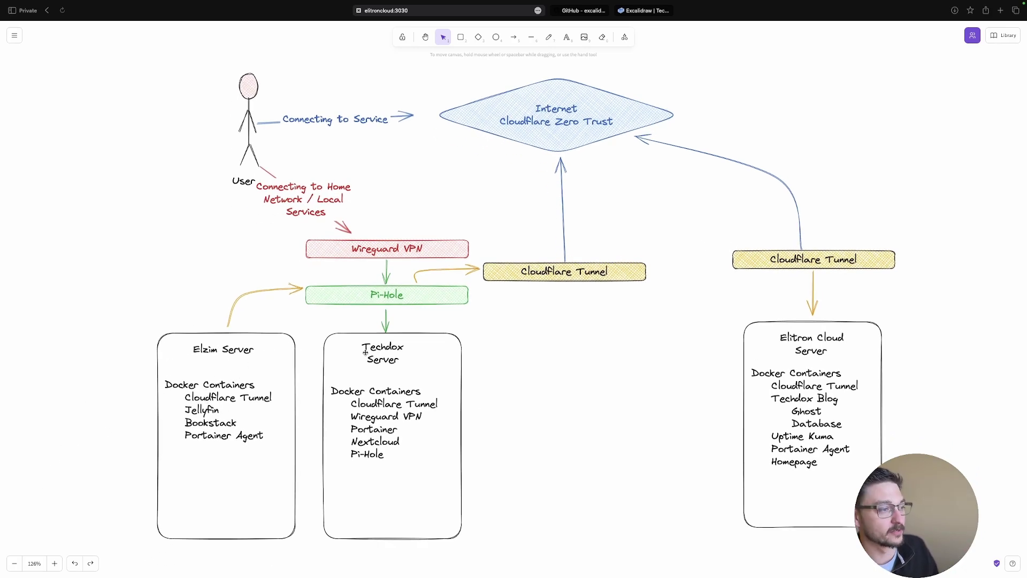
pyautogui.scroll(1, 835, 332)
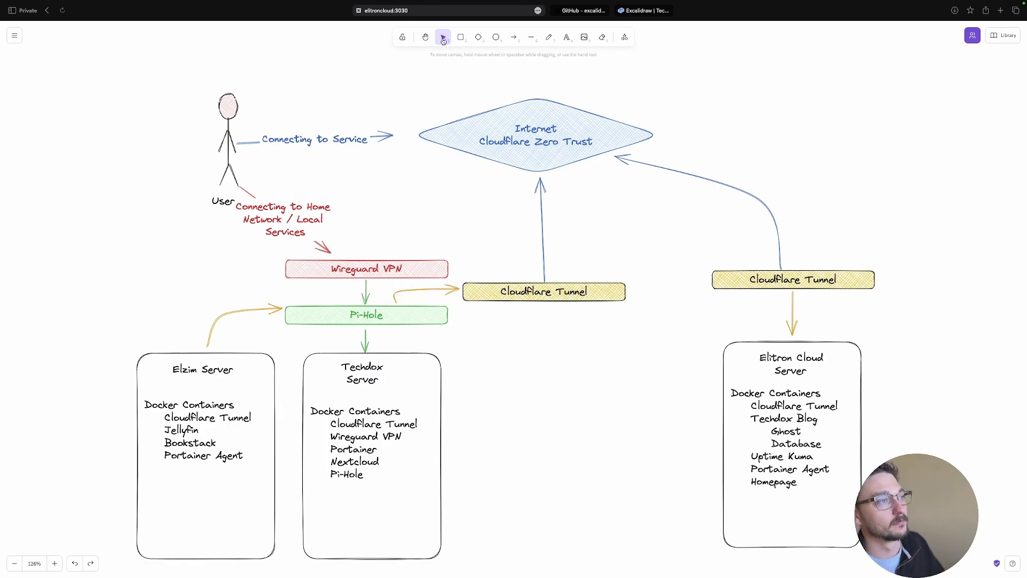
pyautogui.press('r')
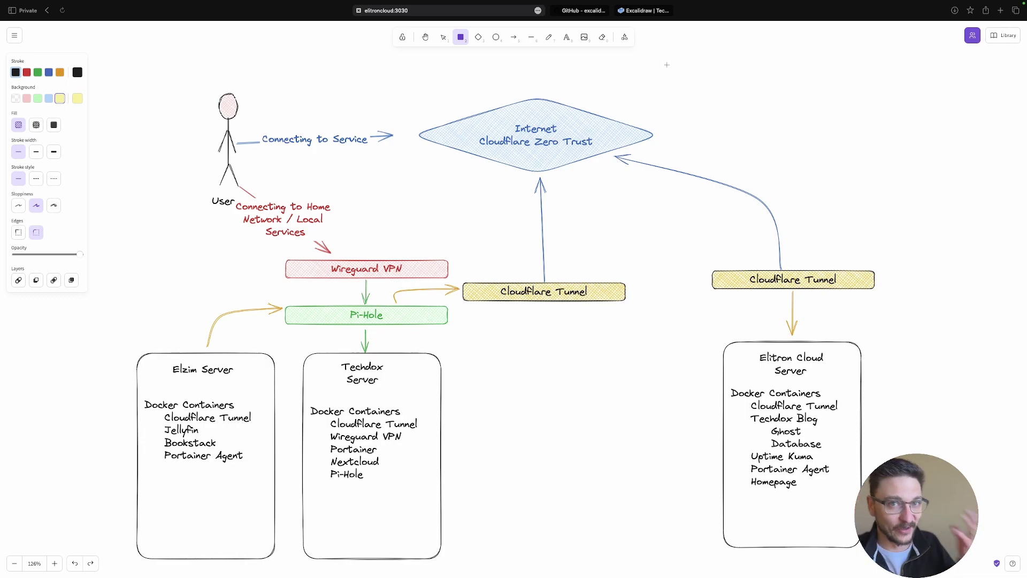
pyautogui.moveTo(657, 48); pyautogui.dragTo(810, 118)
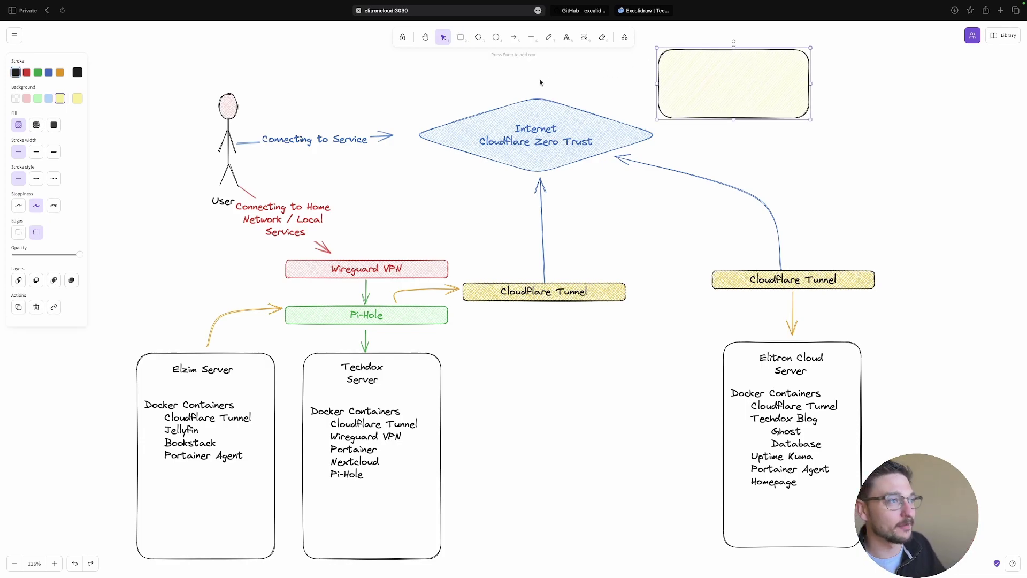
# Draw a curved arrow from the box to the left Cloudflare Tunnel, then delete it
pyautogui.click(514, 37)
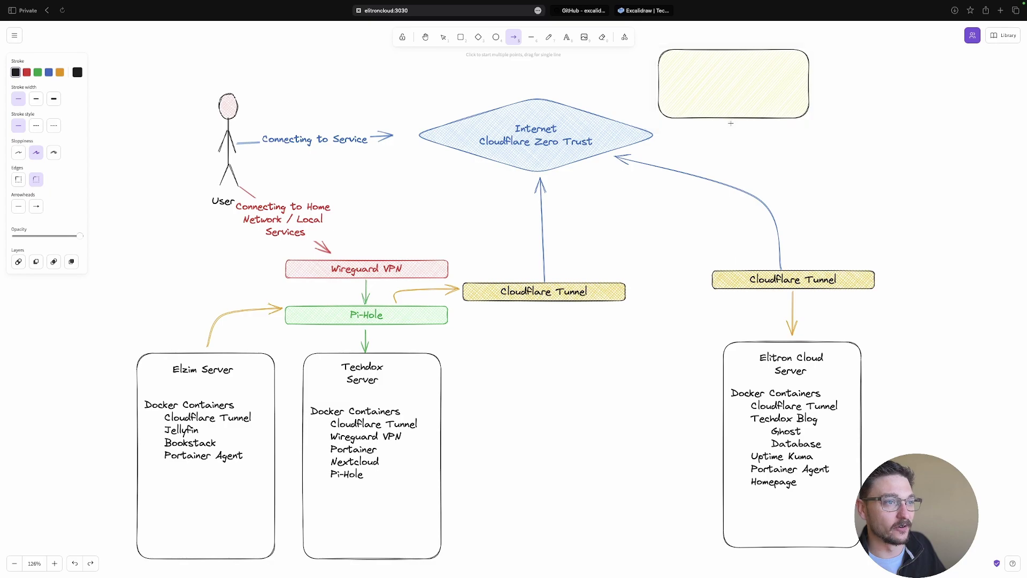
pyautogui.moveTo(731, 123); pyautogui.dragTo(551, 277)
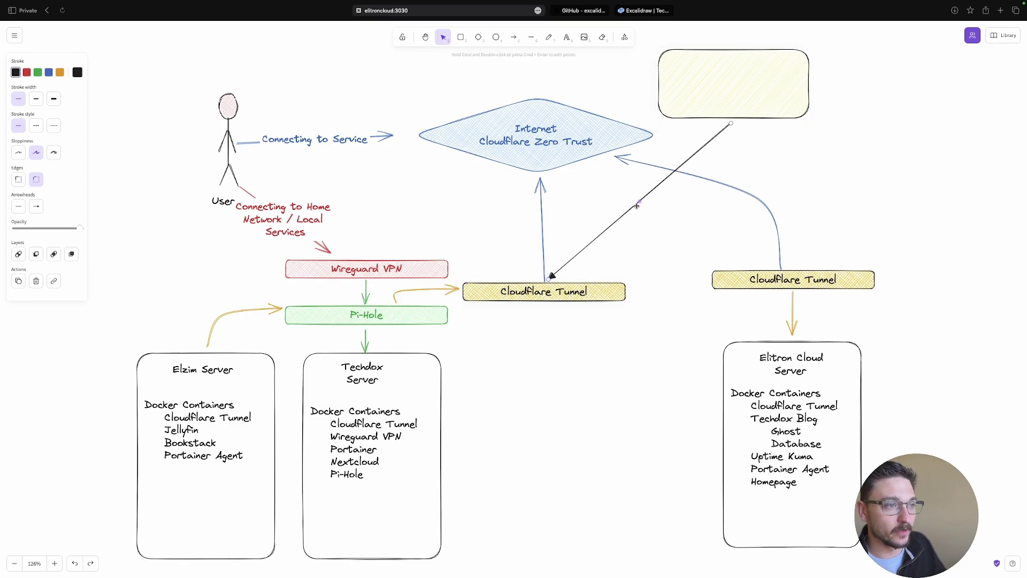
pyautogui.moveTo(640, 203); pyautogui.dragTo(752, 195)
pyautogui.press('Delete')
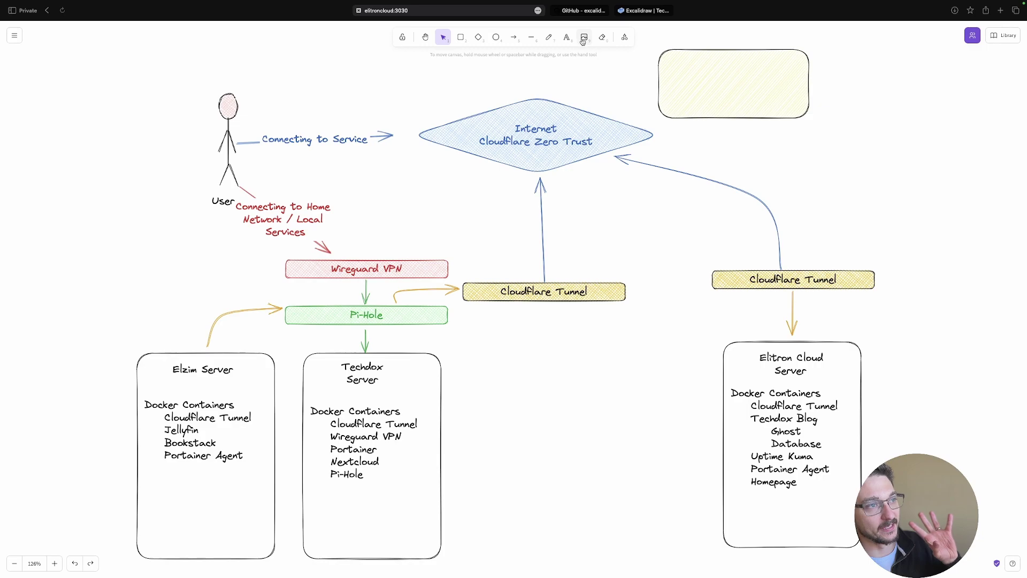
pyautogui.hscroll(5, 618, 117)
pyautogui.scroll(2, 617, 117)
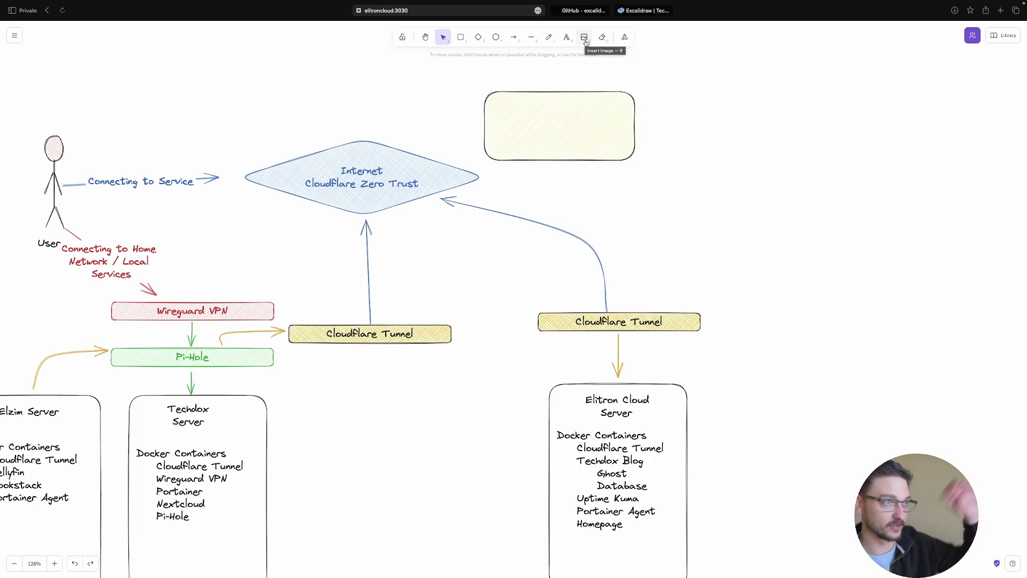
# Insert the Earth-from-orbit photo beside the diamond and scribble a freehand doodle over it
pyautogui.click(585, 39)
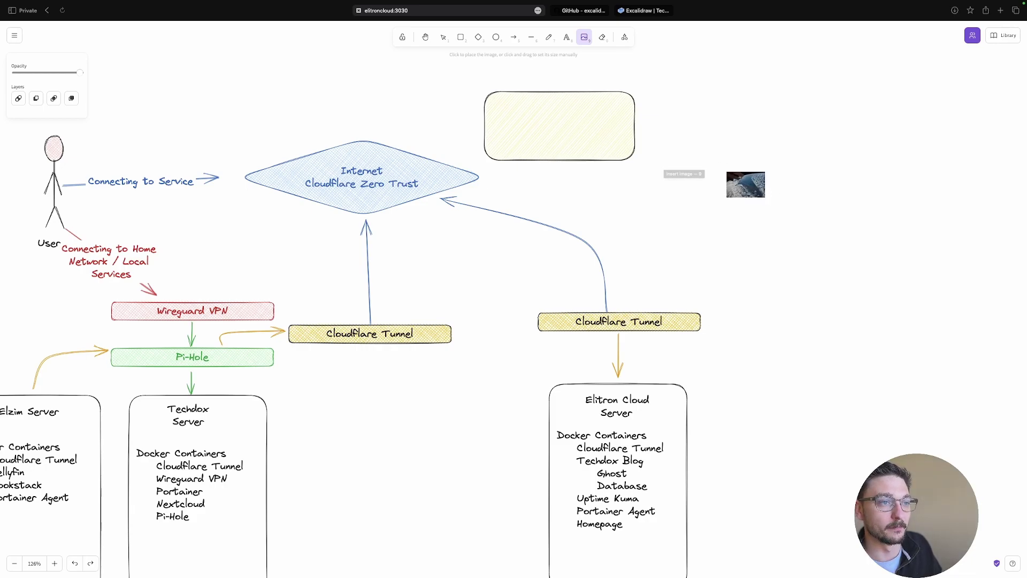
pyautogui.click(728, 173)
pyautogui.hscroll(5, 637, 296)
pyautogui.scroll(4, 637, 296)
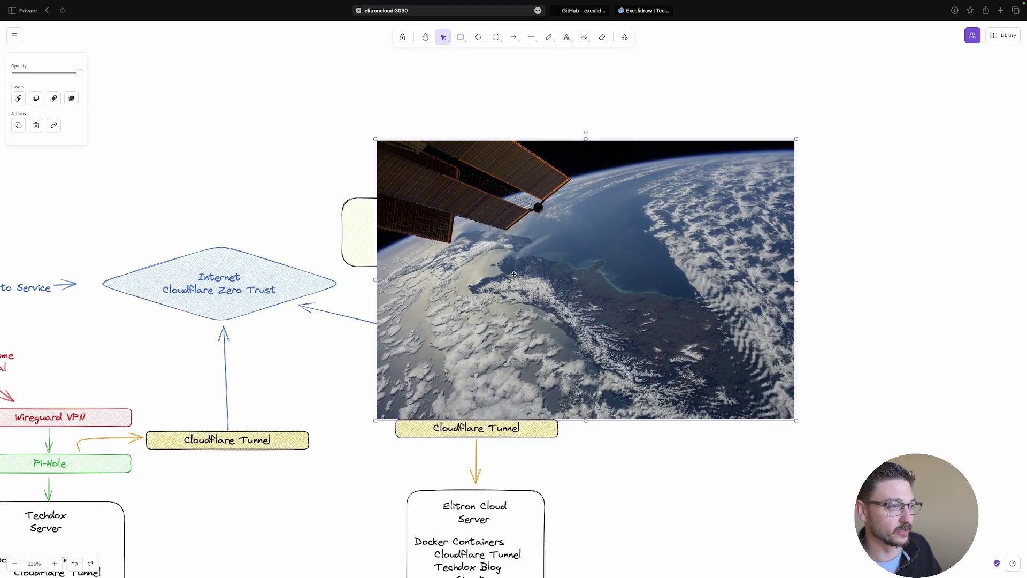
pyautogui.click(548, 36)
pyautogui.moveTo(632, 222)
pyautogui.mouseDown()
pyautogui.moveTo(595, 230)
pyautogui.moveTo(628, 239)
pyautogui.moveTo(605, 211)
pyautogui.moveTo(584, 244)
pyautogui.moveTo(608, 218)
pyautogui.mouseUp()
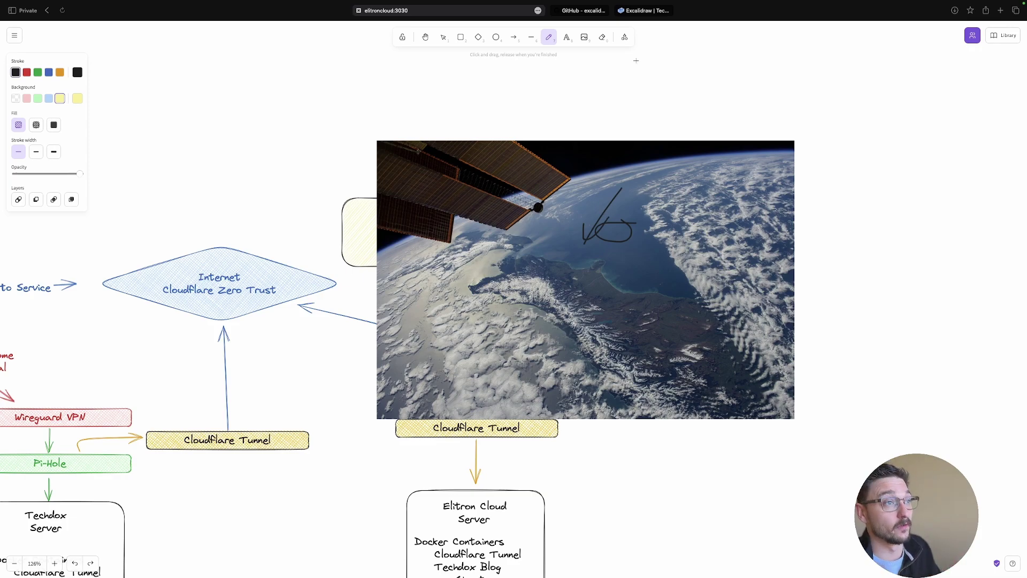
# Erase the Earth photo and the scribble, then browse the public libraries from the Library panel
pyautogui.click(602, 37)
pyautogui.click(603, 223)
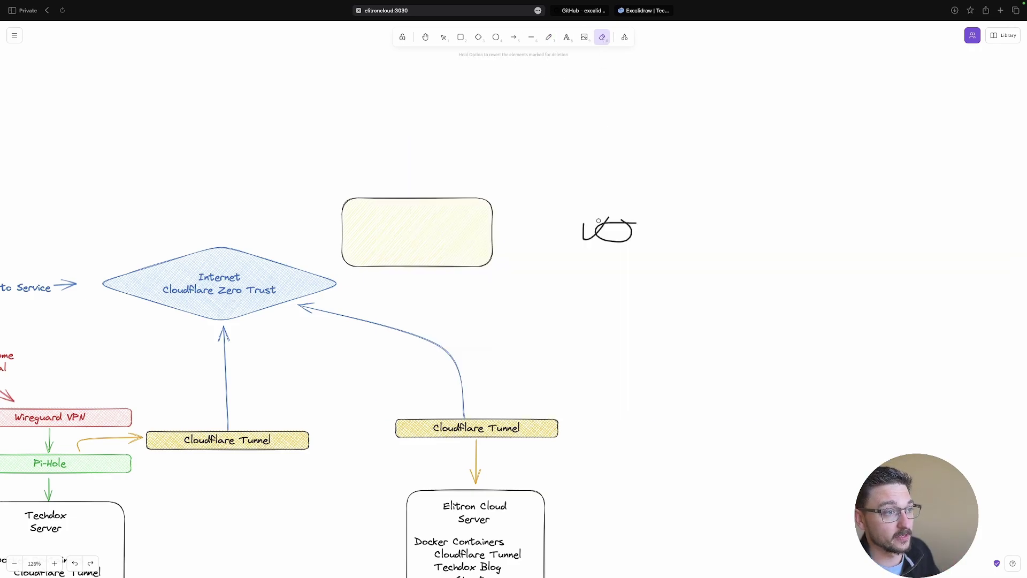
pyautogui.click(604, 227)
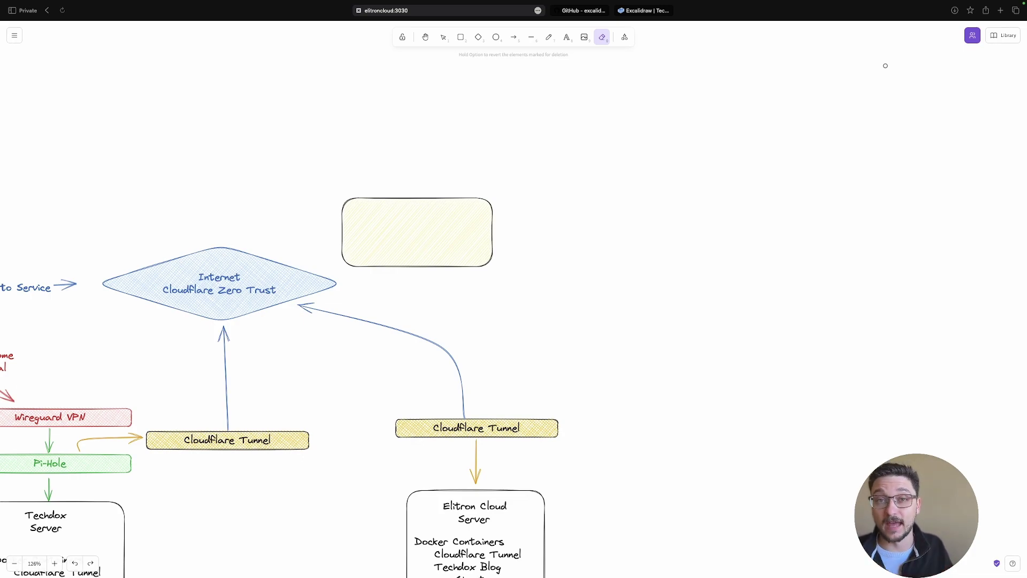
pyautogui.click(1003, 35)
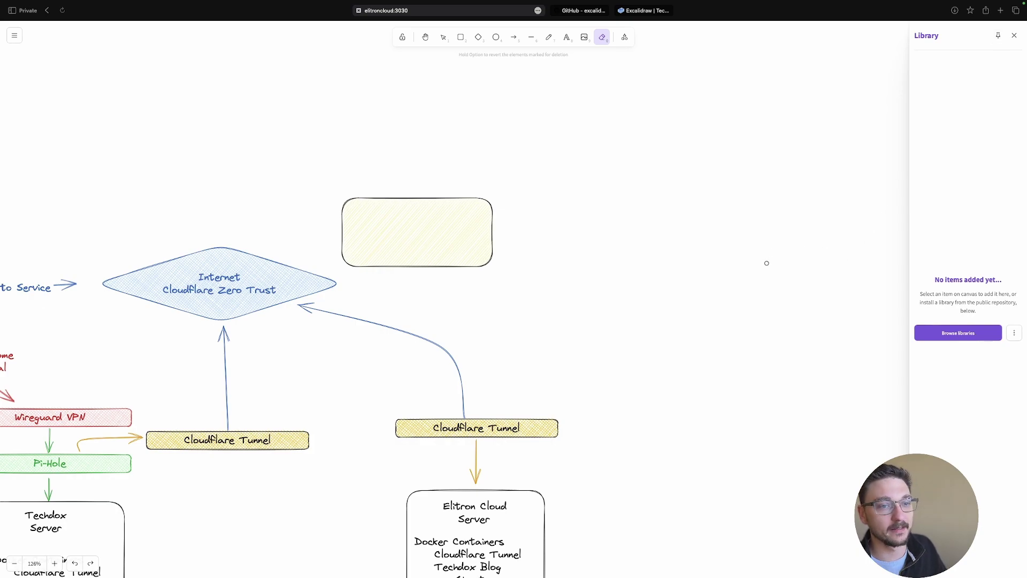
pyautogui.click(959, 338)
# Scroll down the libraries.excalidraw.com list until the Kubernetes icons entry is visible
pyautogui.scroll(-2, 321, 345)
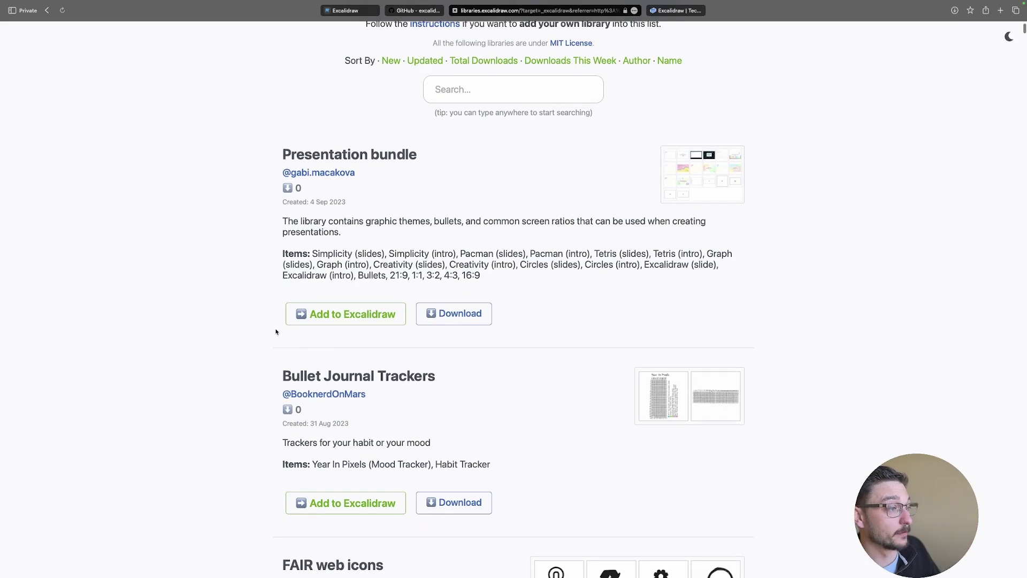
pyautogui.scroll(-1, 274, 331)
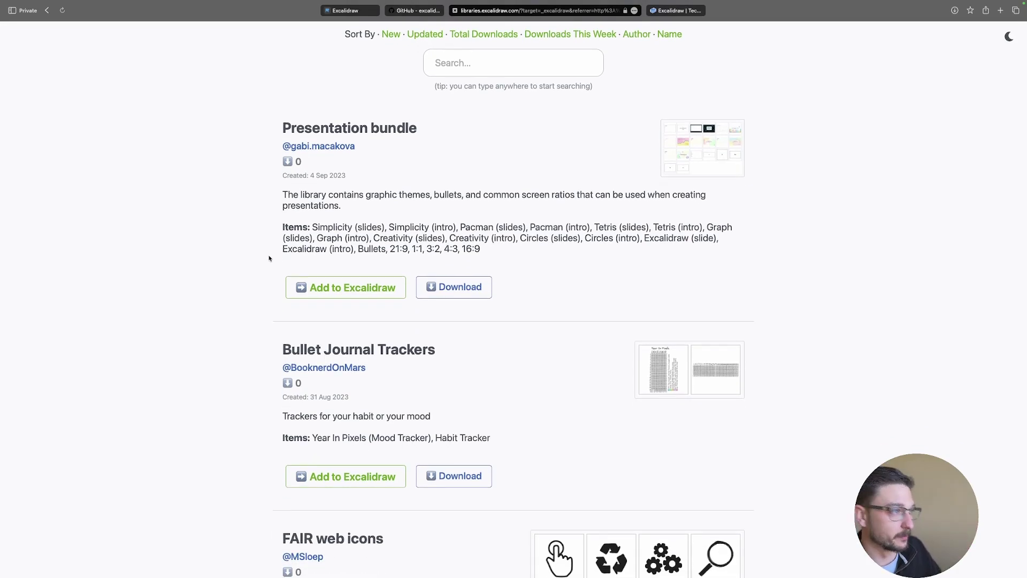
pyautogui.scroll(-3, 268, 257)
pyautogui.scroll(-3, 235, 299)
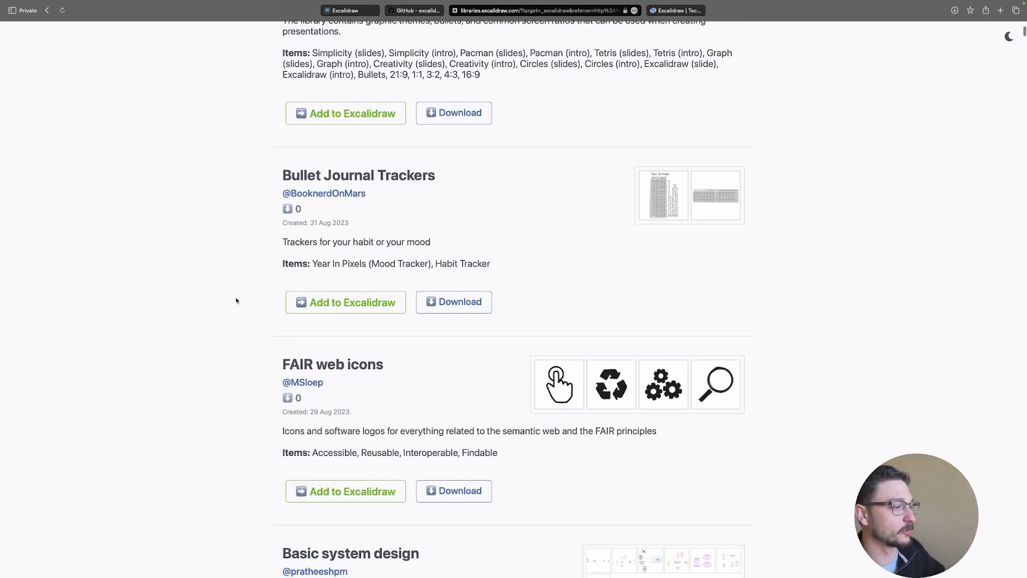
pyautogui.scroll(-7, 236, 301)
pyautogui.scroll(-3, 236, 300)
pyautogui.scroll(-4, 236, 301)
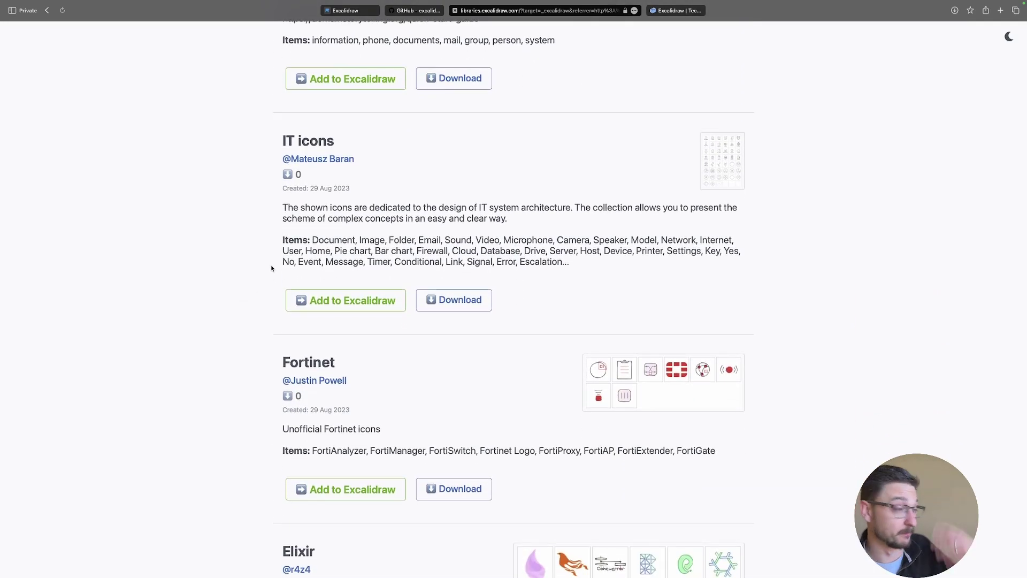
pyautogui.scroll(-5, 271, 268)
pyautogui.scroll(-3, 272, 268)
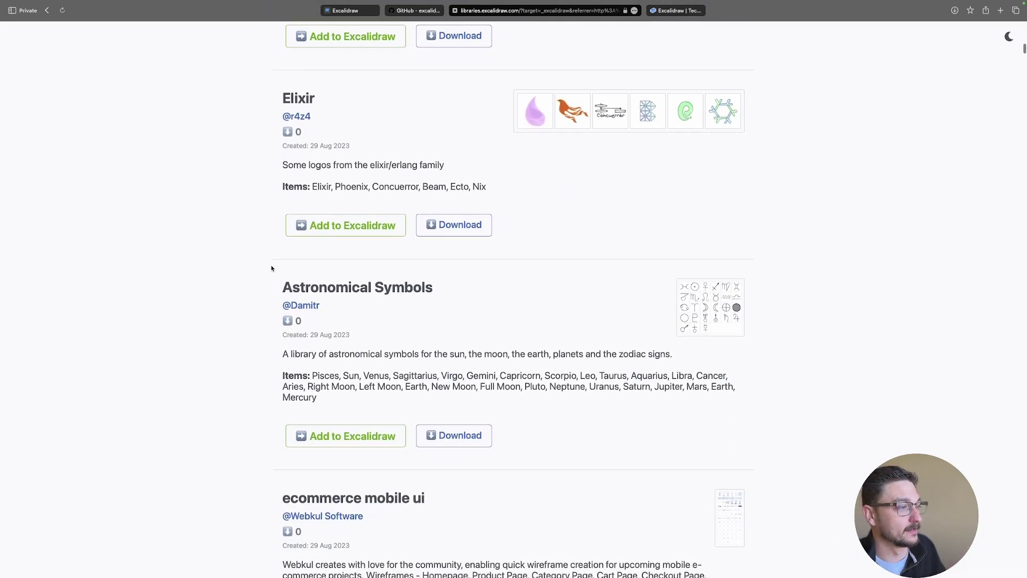
pyautogui.scroll(-9, 271, 268)
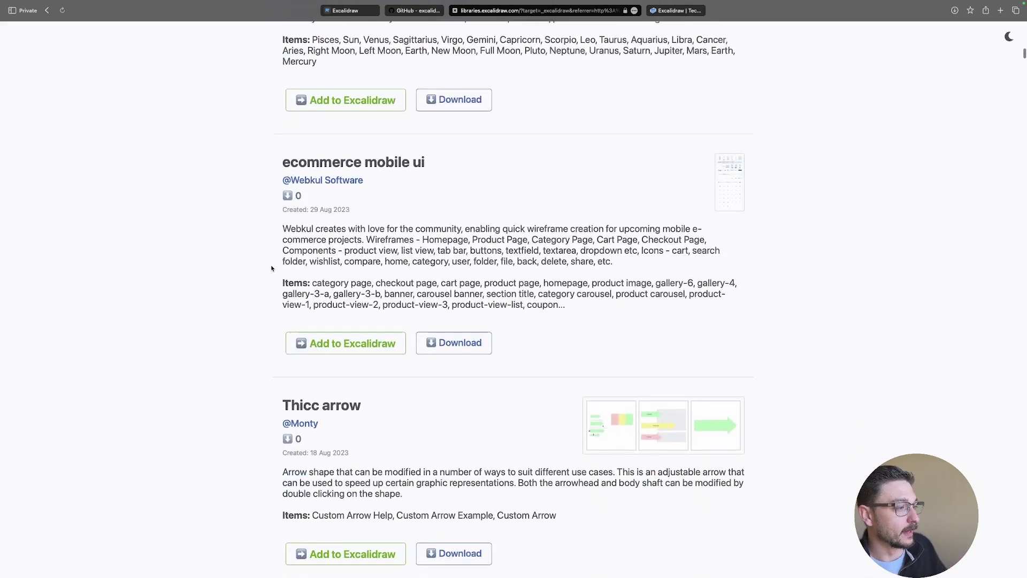
pyautogui.scroll(-10, 271, 268)
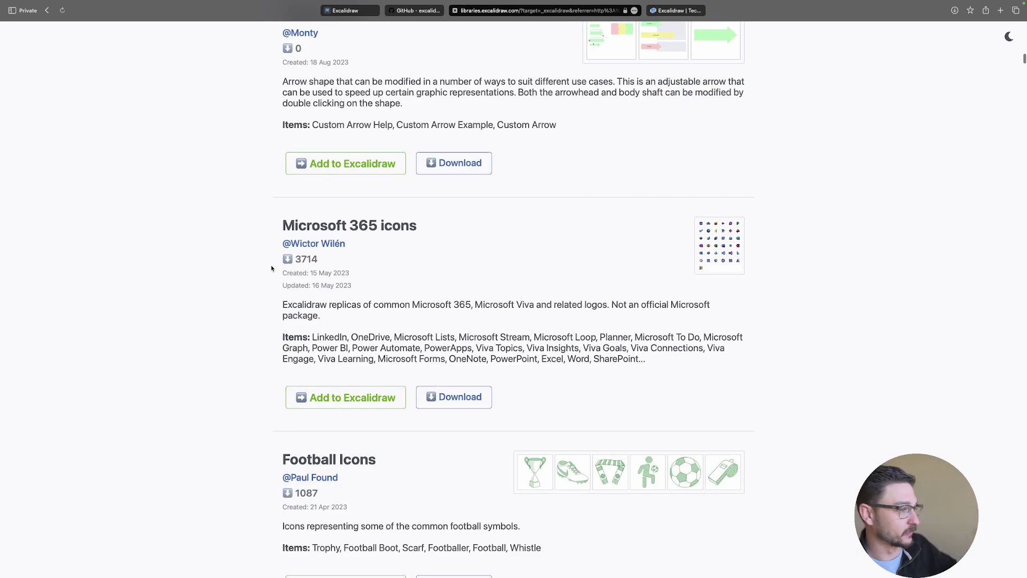
pyautogui.scroll(-13, 271, 268)
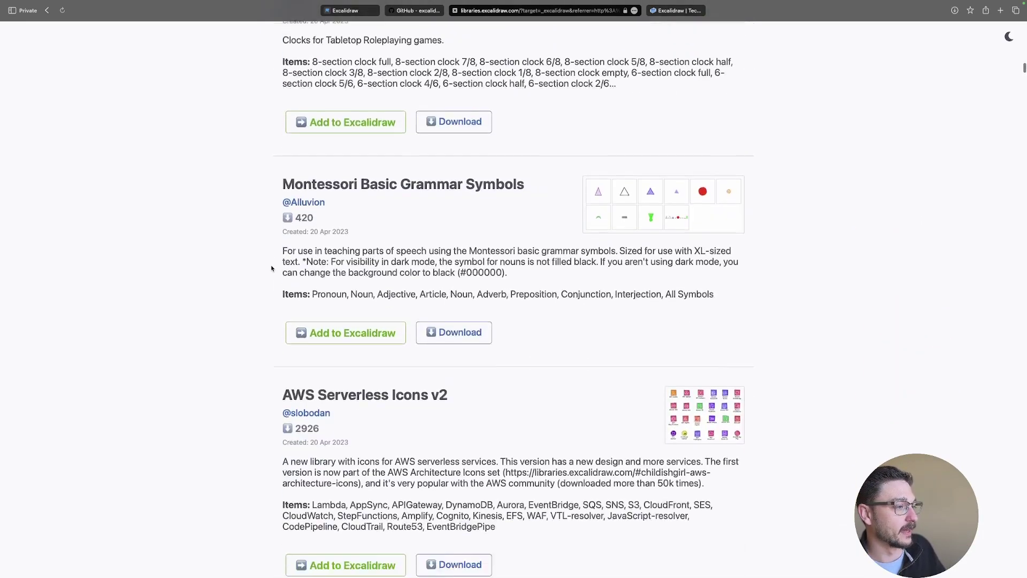
pyautogui.scroll(-6, 272, 268)
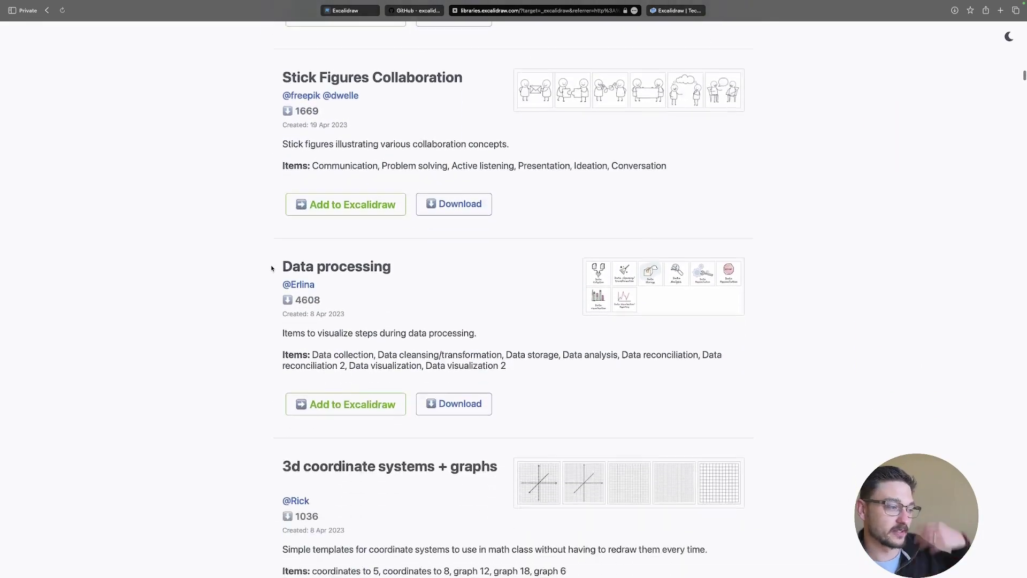
pyautogui.scroll(-10, 272, 268)
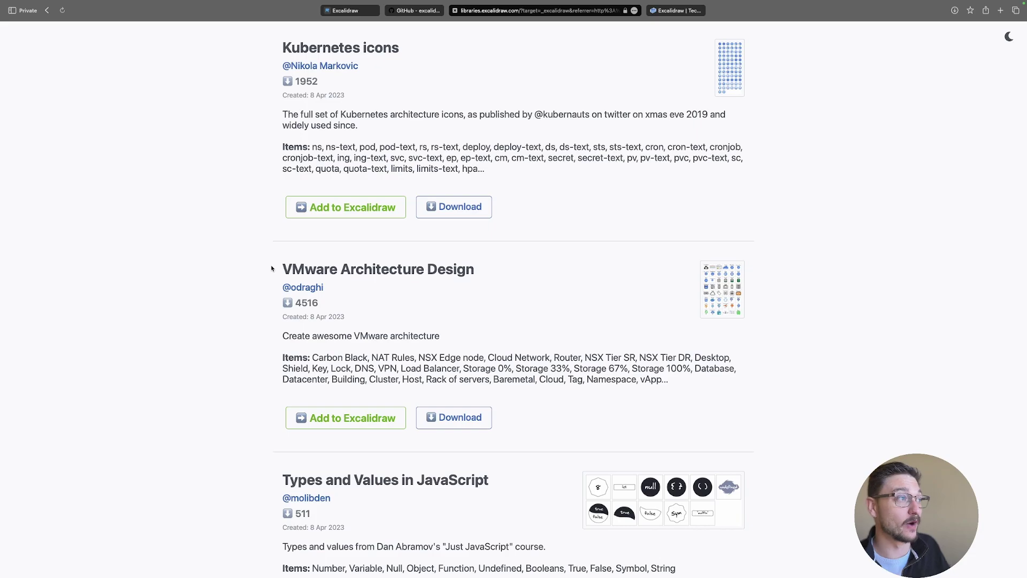
# Import the Kubernetes icons library and place an ep icon right of the yellow box
pyautogui.click(356, 212)
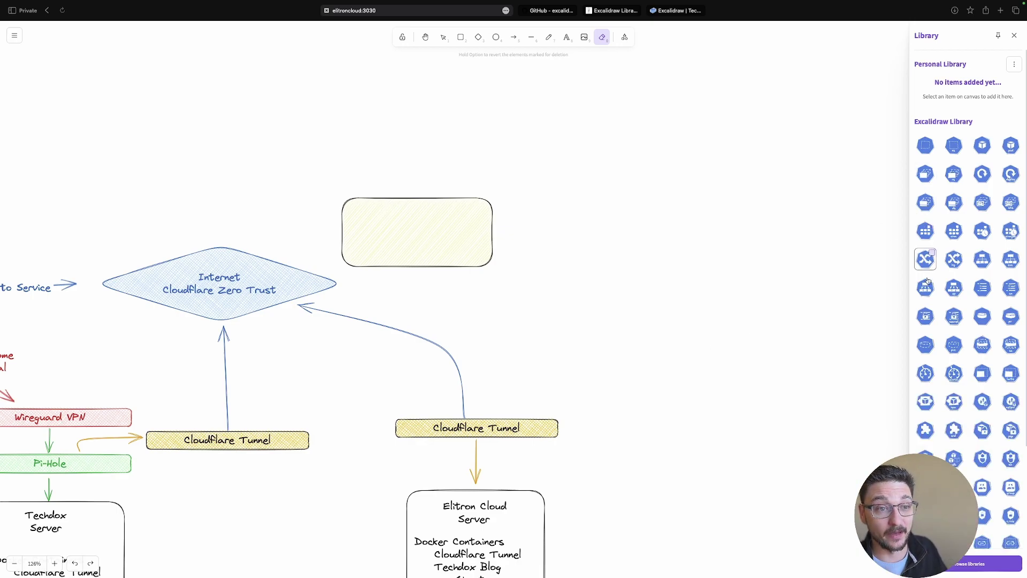
pyautogui.moveTo(954, 288); pyautogui.dragTo(592, 226)
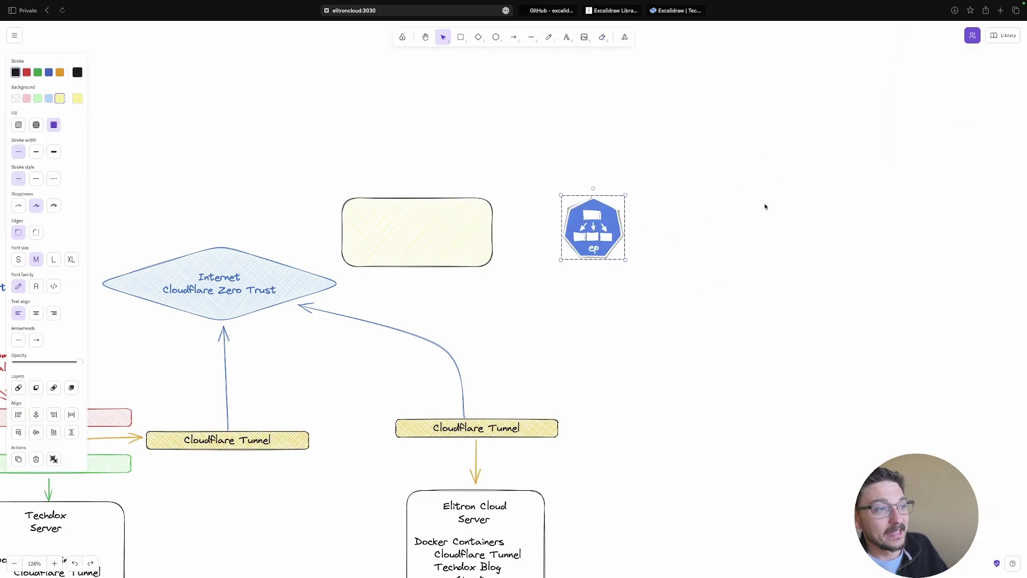
pyautogui.click(714, 256)
# Place the Kubernetes helm icon from the library beside the ep icon
pyautogui.hscroll(-2, 714, 256)
pyautogui.scroll(-1, 714, 255)
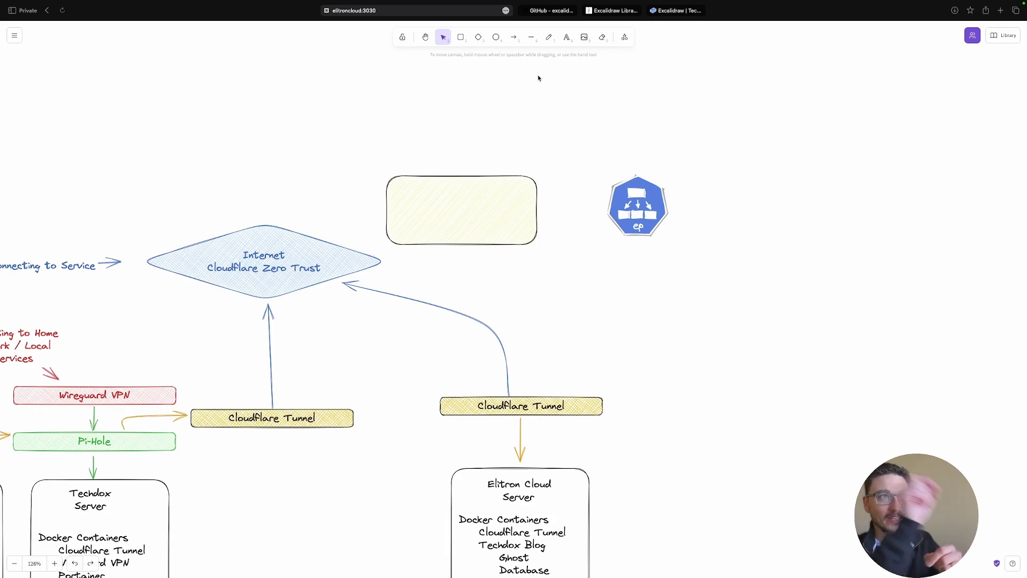
pyautogui.hscroll(-3, 440, 255)
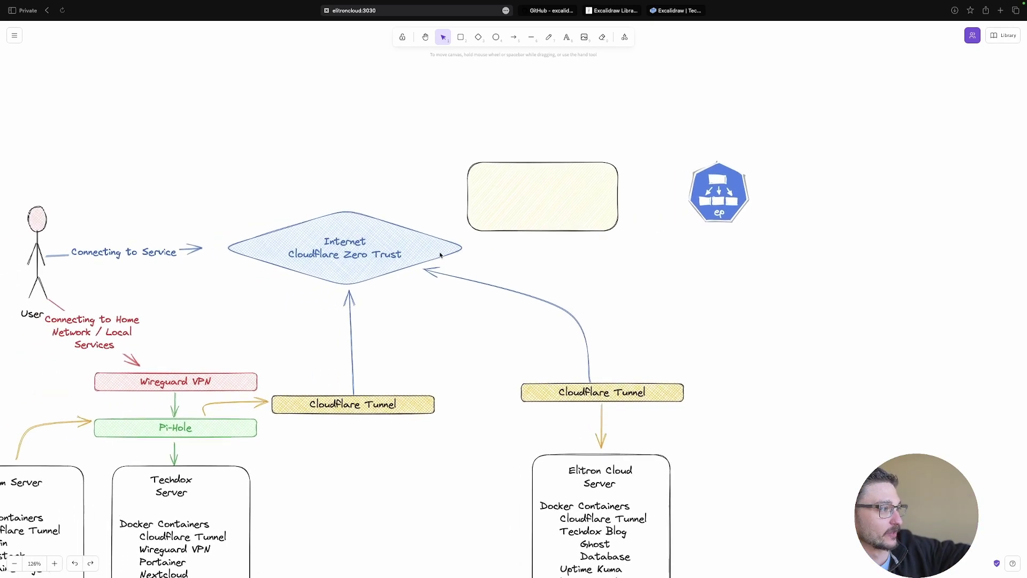
pyautogui.hscroll(3, 439, 255)
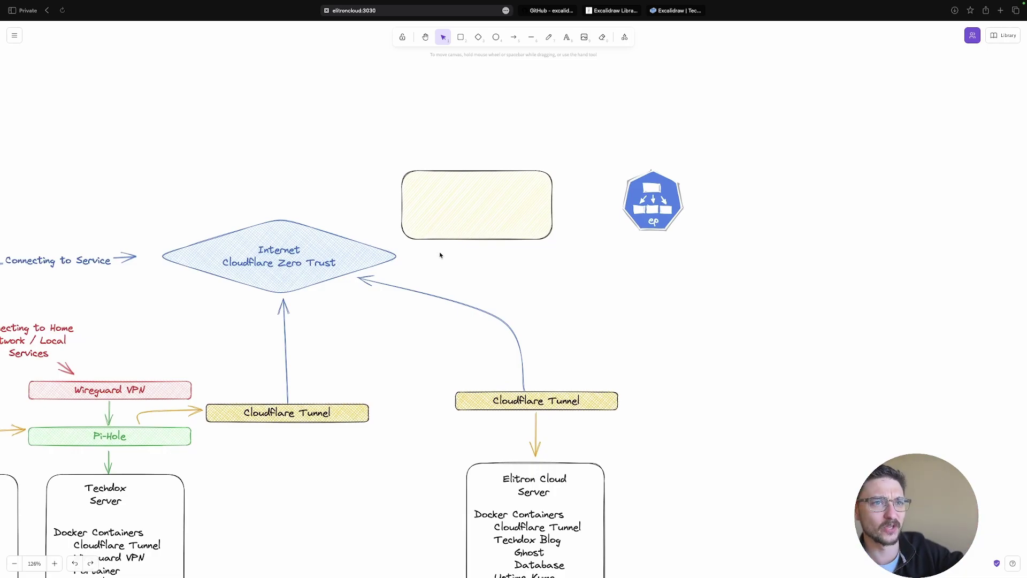
pyautogui.hscroll(1, 440, 255)
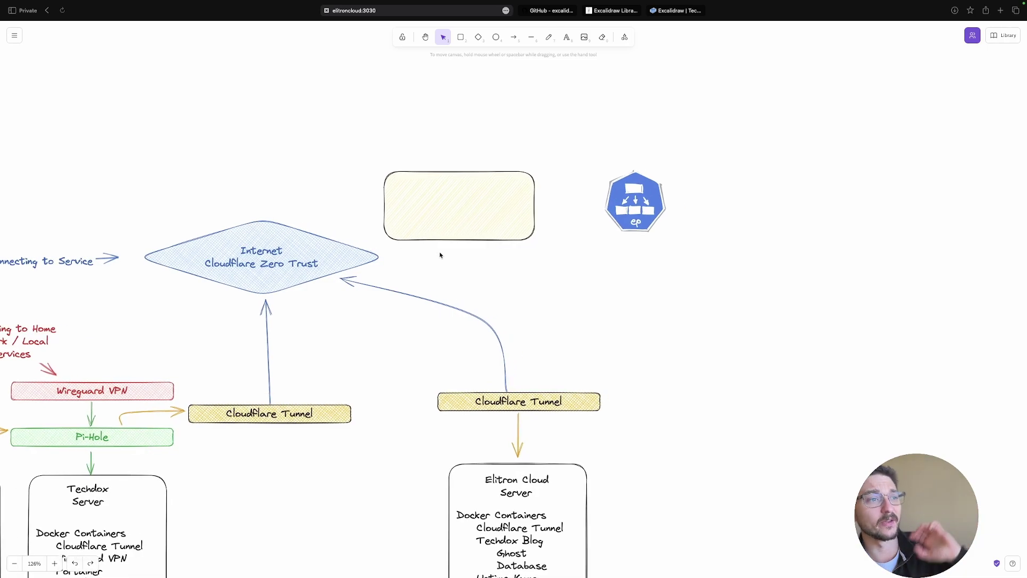
pyautogui.click(1008, 35)
pyautogui.scroll(-5, 954, 428)
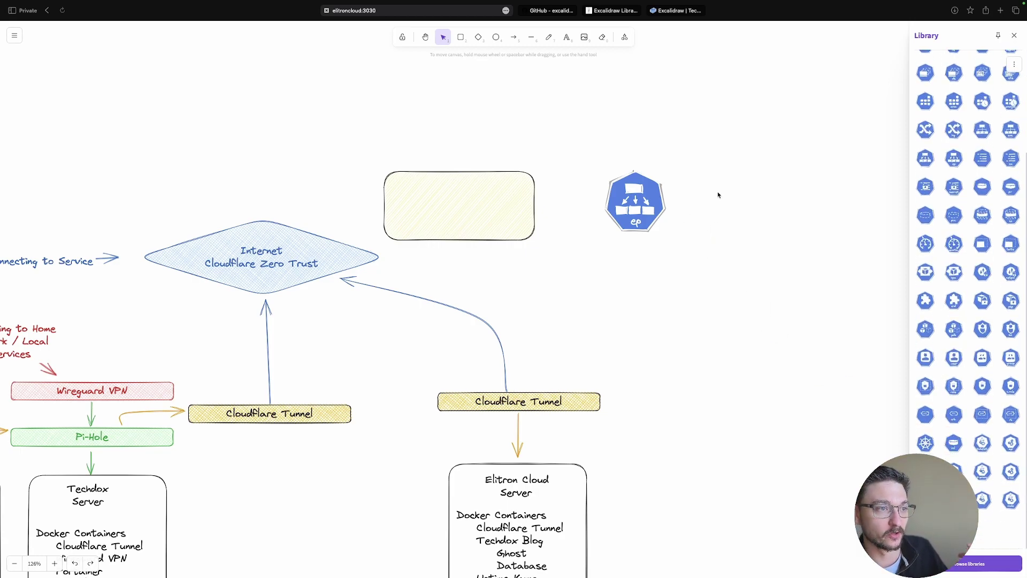
pyautogui.moveTo(717, 194); pyautogui.dragTo(718, 193)
pyautogui.click(731, 254)
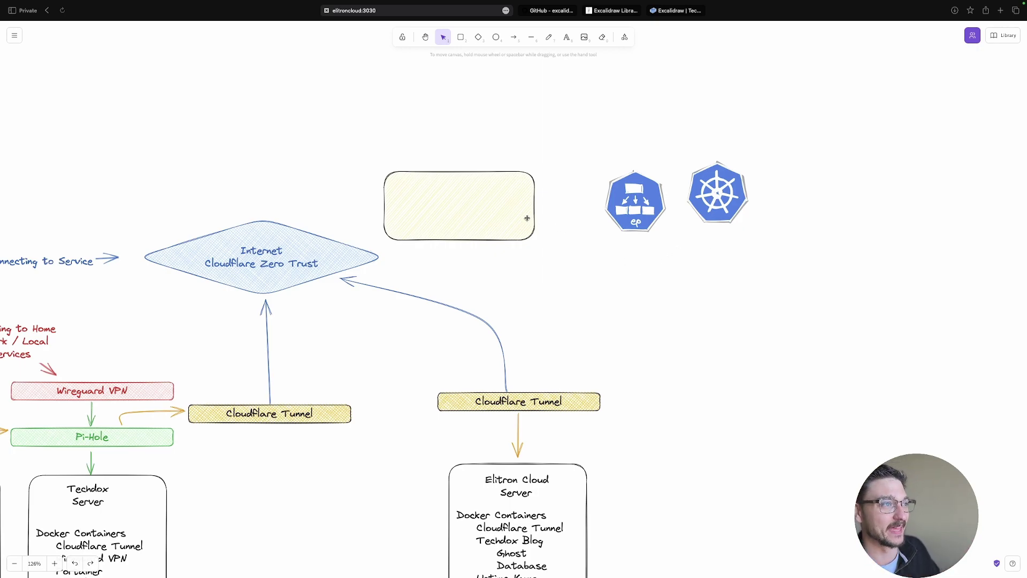
# Delete the empty yellow rectangle from the diagram
pyautogui.click(493, 219)
pyautogui.press('Delete')
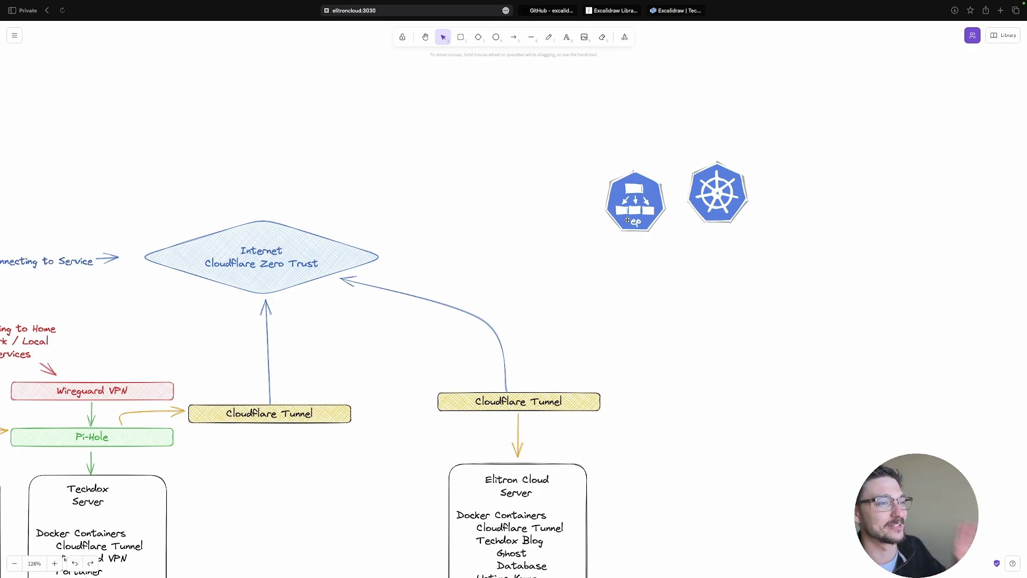
pyautogui.hscroll(-5, 526, 180)
pyautogui.scroll(-2, 526, 181)
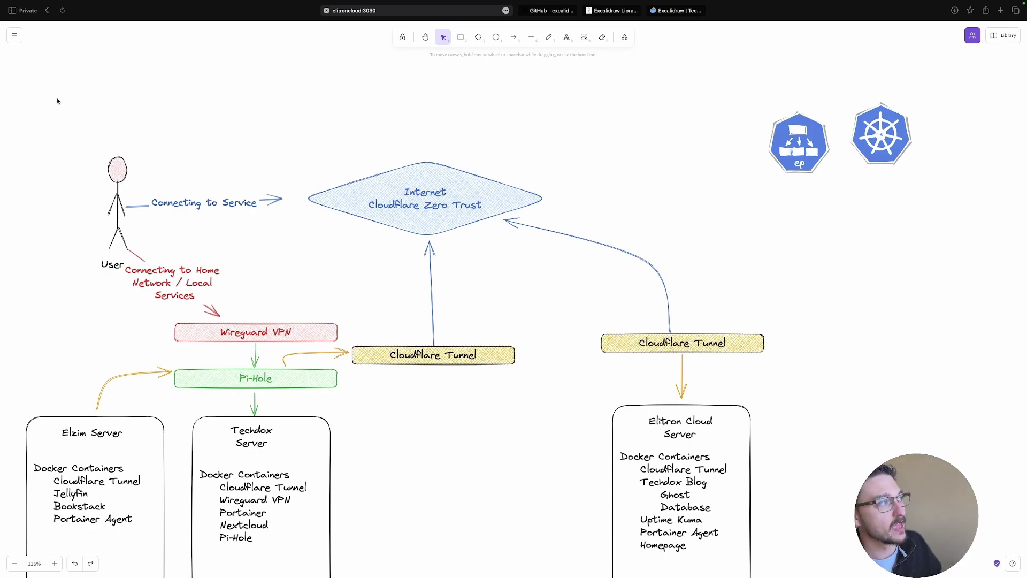
# Open and close the main menu, then switch to the GitHub excalidraw README
pyautogui.click(15, 36)
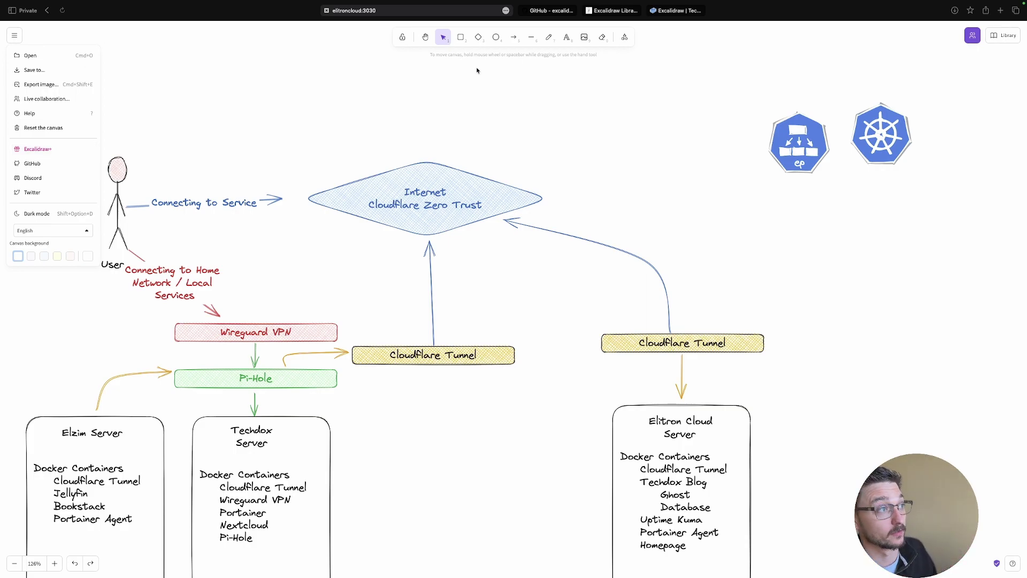
pyautogui.click(494, 127)
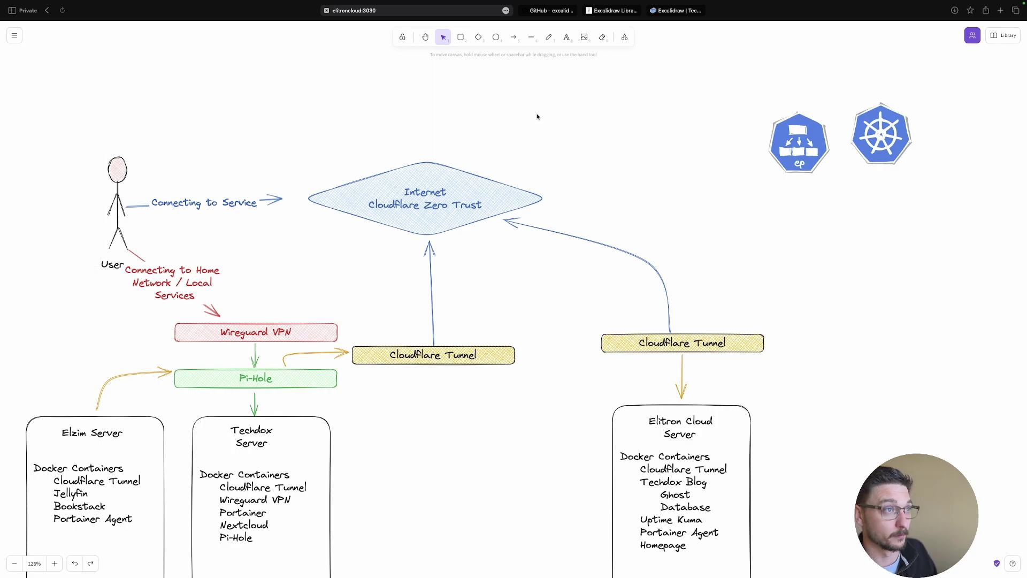
pyautogui.click(548, 11)
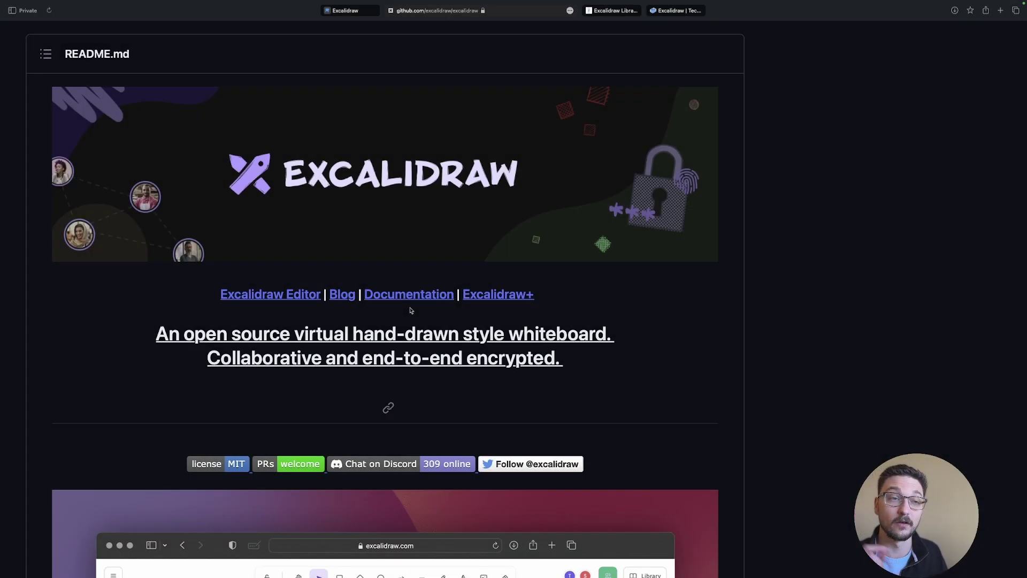
# Scroll the README past the banner and screenshot to the Features section
pyautogui.scroll(-7, 411, 310)
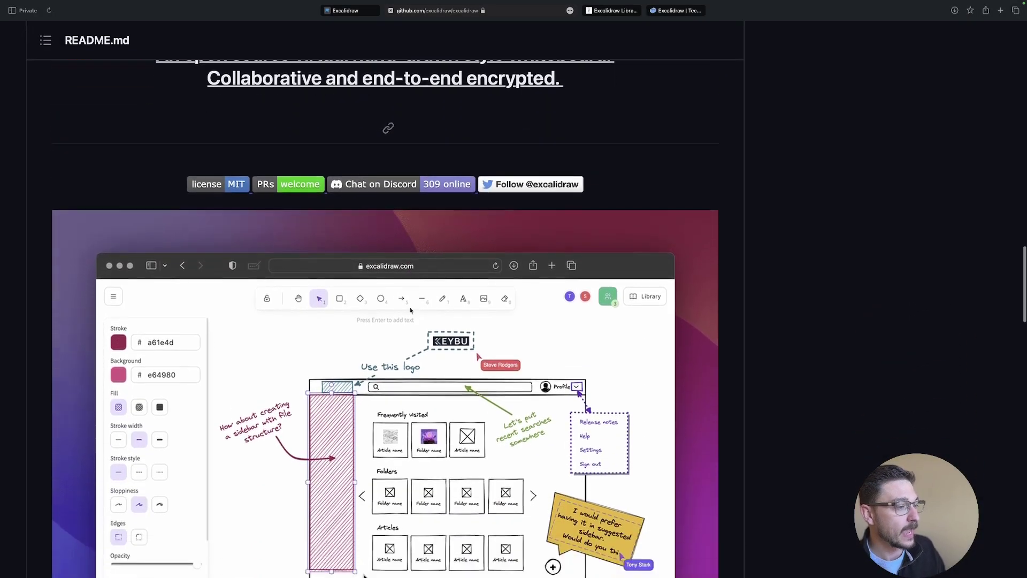
pyautogui.scroll(-1, 411, 310)
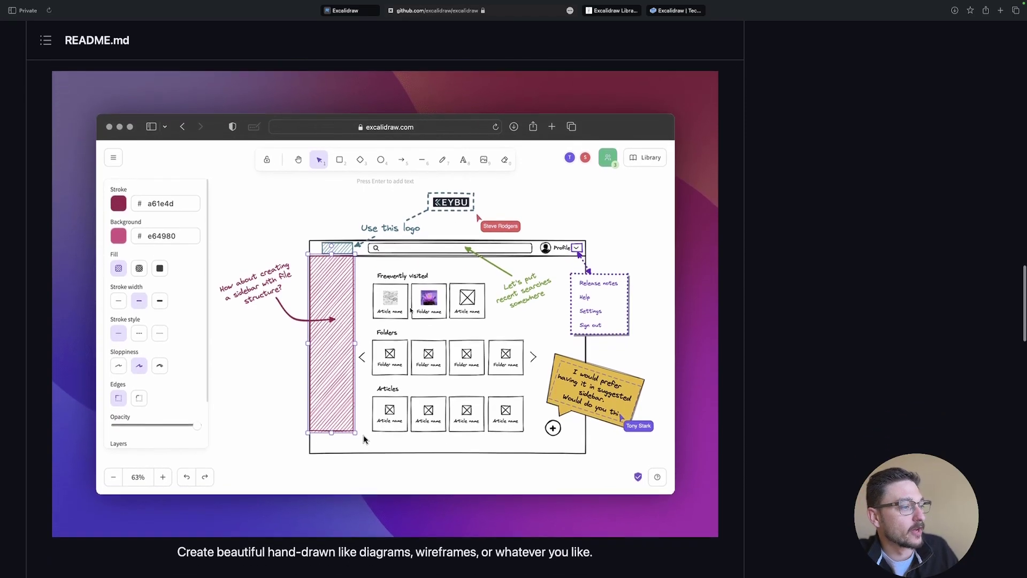
pyautogui.scroll(-4, 411, 310)
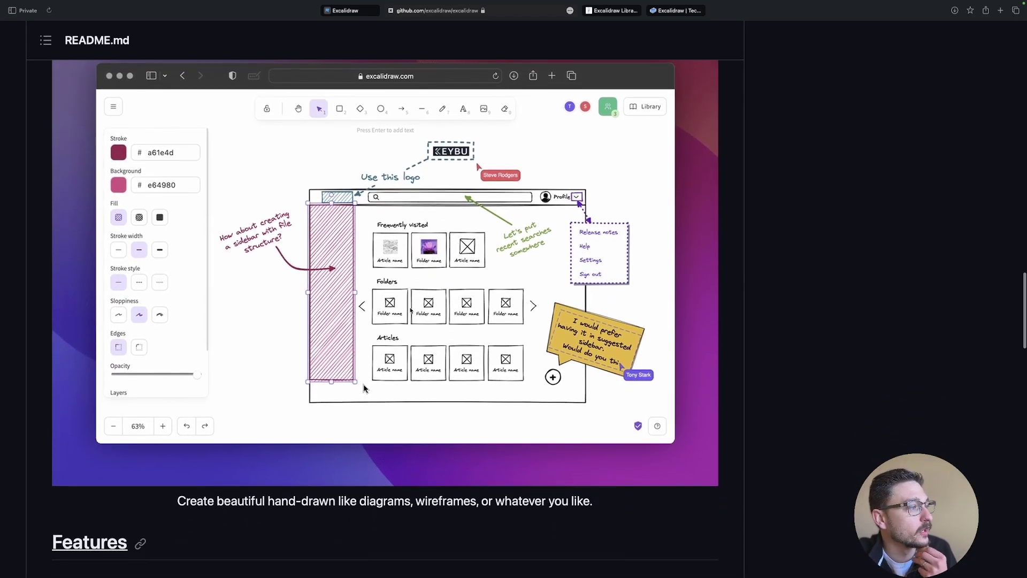
pyautogui.scroll(-4, 411, 311)
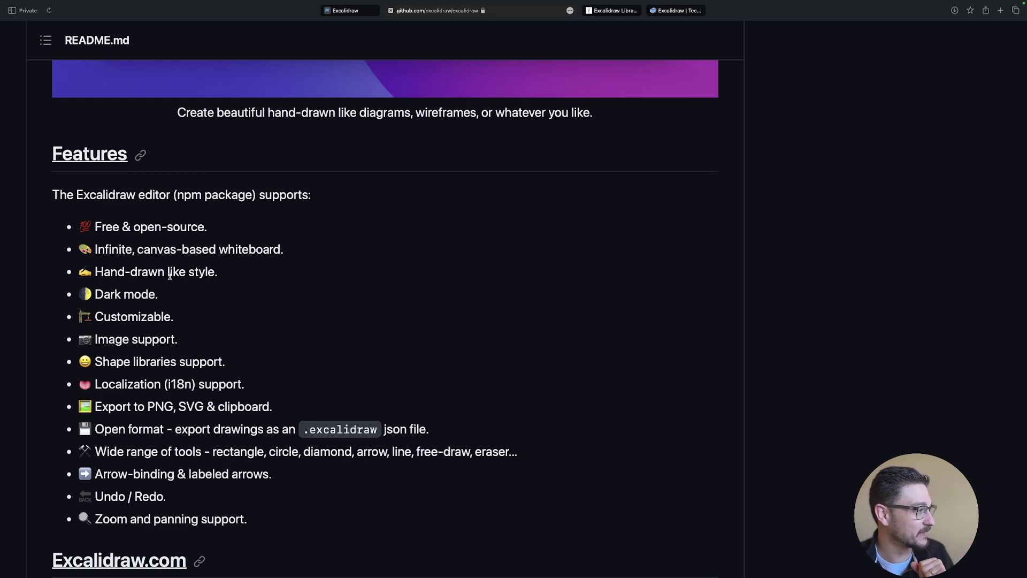
# Highlight the 'Hand-drawn like style' feature line while reading the Features list
pyautogui.moveTo(94, 271); pyautogui.dragTo(180, 272)
pyautogui.click(219, 283)
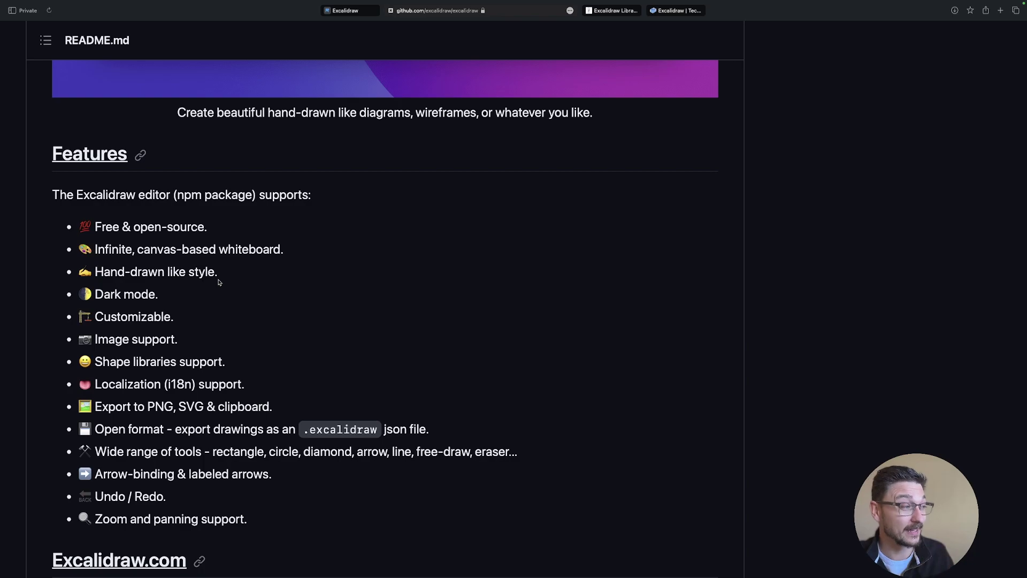
pyautogui.scroll(-3, 206, 281)
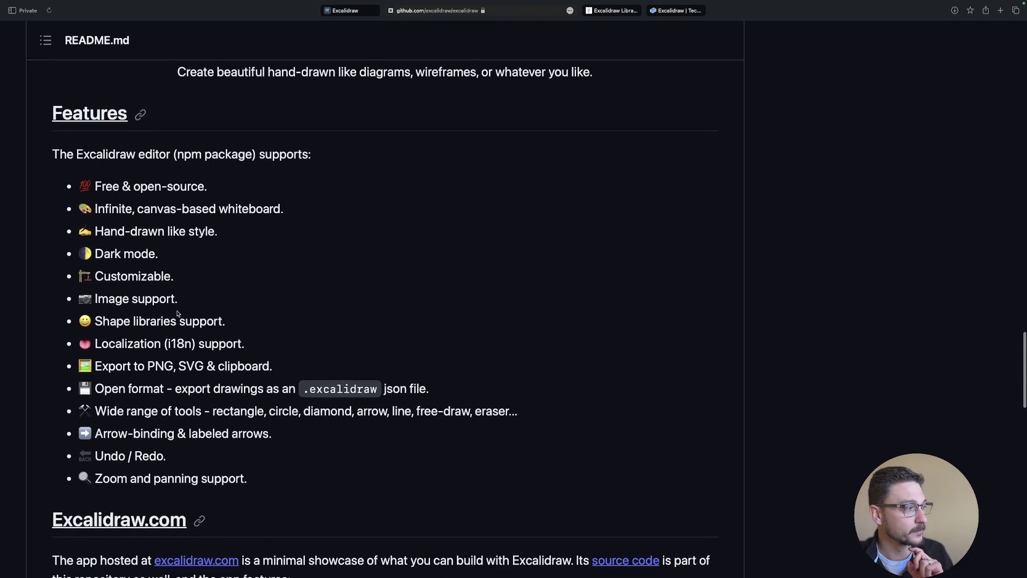
pyautogui.scroll(-1, 178, 313)
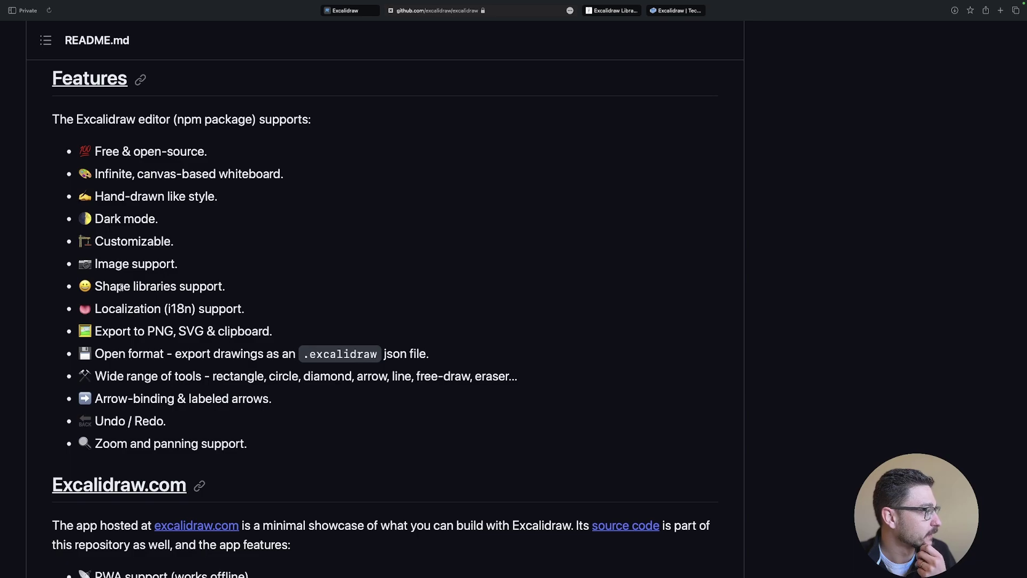
# Highlight the 'Shape libraries support' and 'Arrow-binding & labeled arrows' features while reading further
pyautogui.moveTo(125, 289); pyautogui.dragTo(207, 288)
pyautogui.click(171, 302)
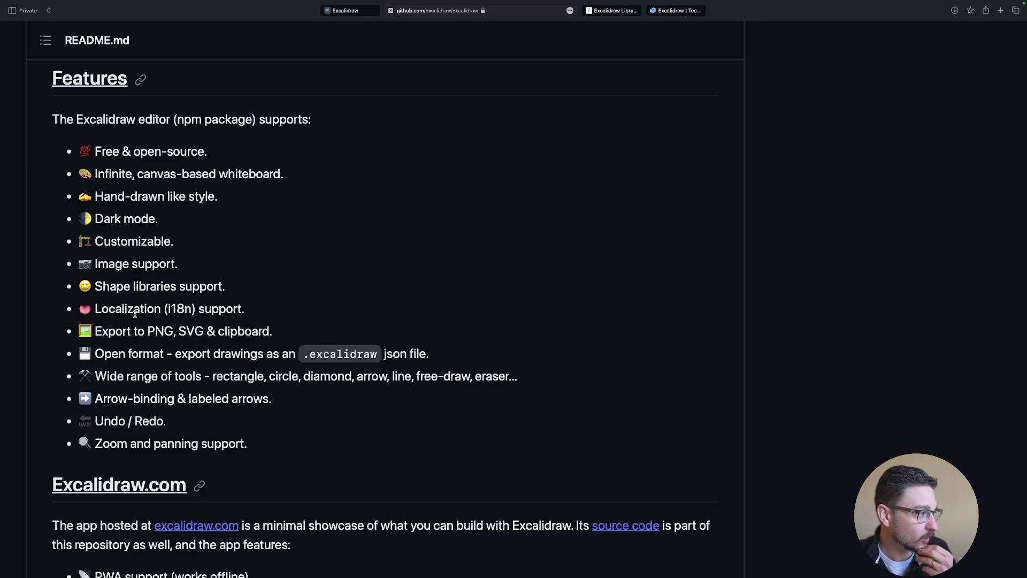
pyautogui.scroll(-1, 136, 317)
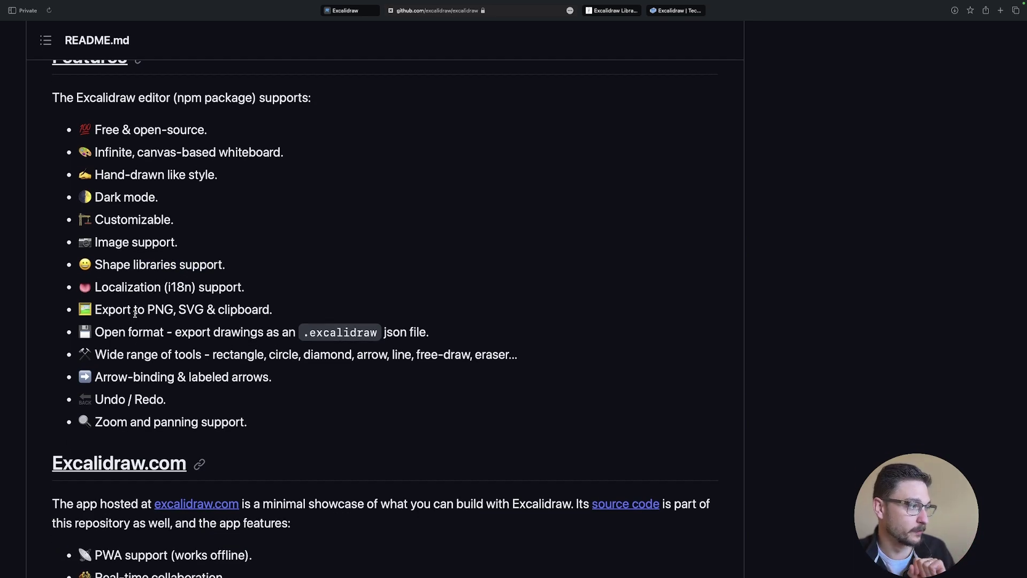
pyautogui.scroll(-3, 134, 313)
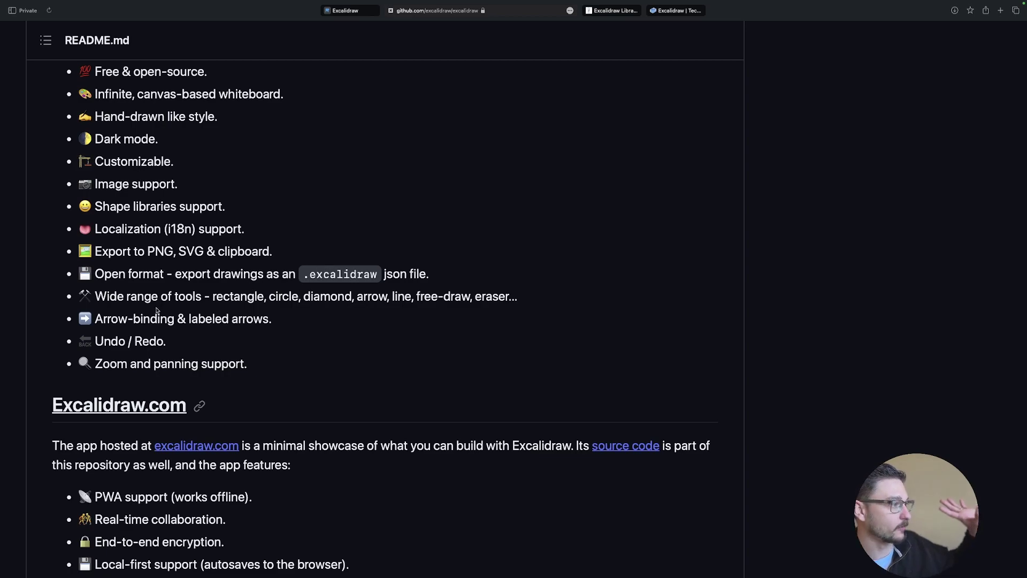
pyautogui.moveTo(111, 319); pyautogui.dragTo(191, 319)
pyautogui.scroll(-2, 190, 319)
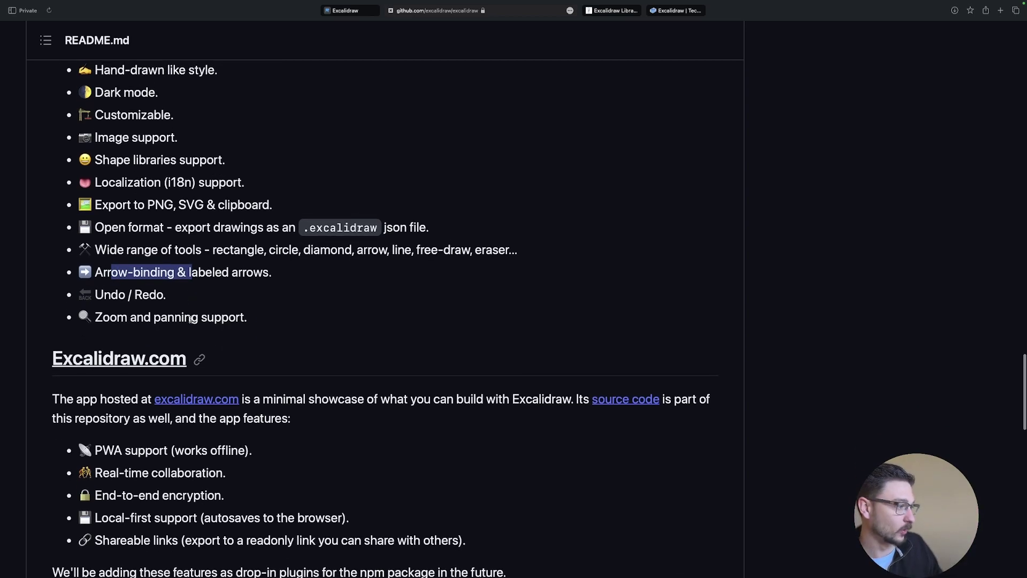
pyautogui.scroll(2, 190, 319)
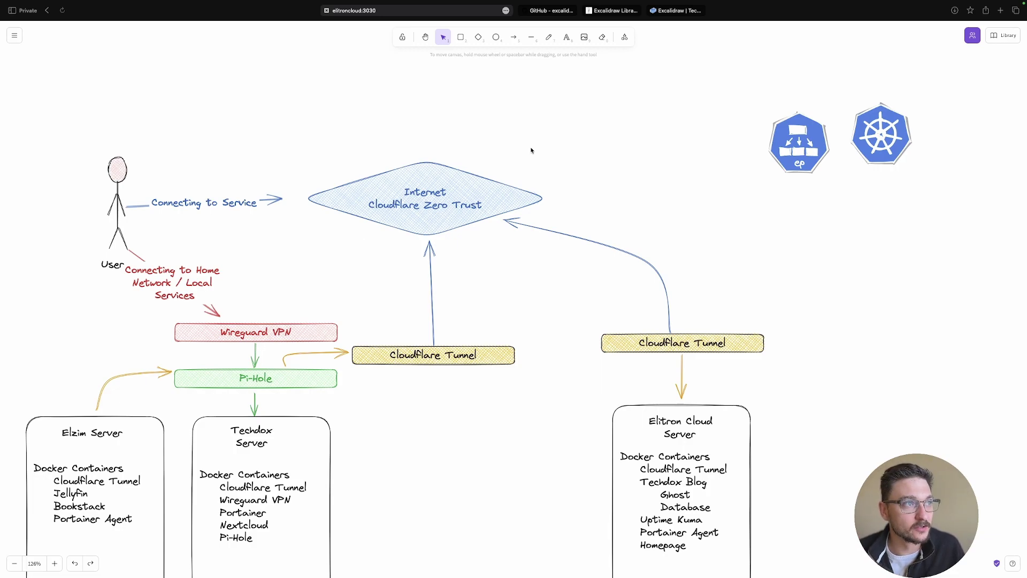
# Show the BookStack Excalidraw page zoomed in and scroll down to the compose file
pyautogui.click(668, 10)
pyautogui.press('super+plus')
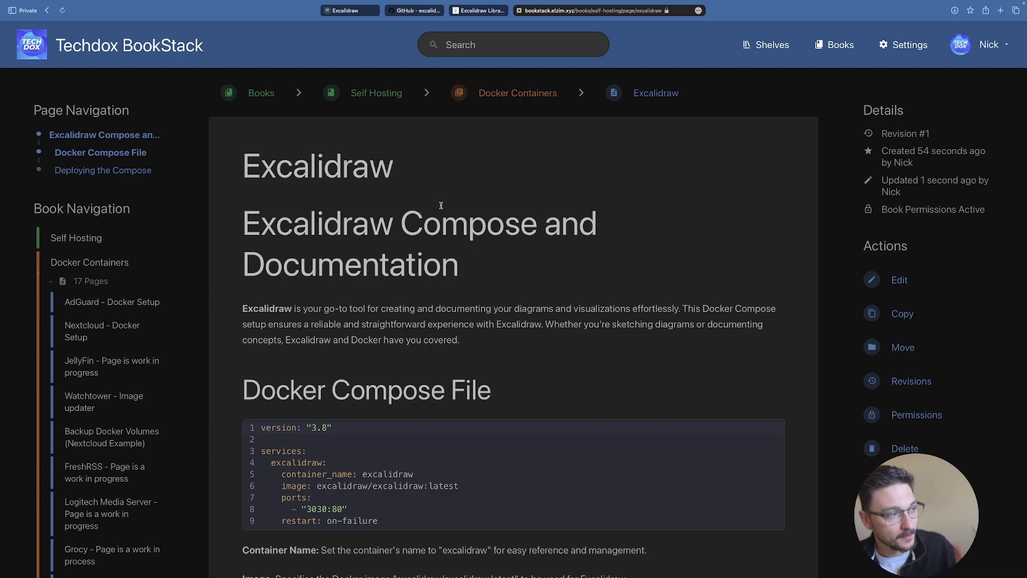
pyautogui.scroll(-1, 441, 205)
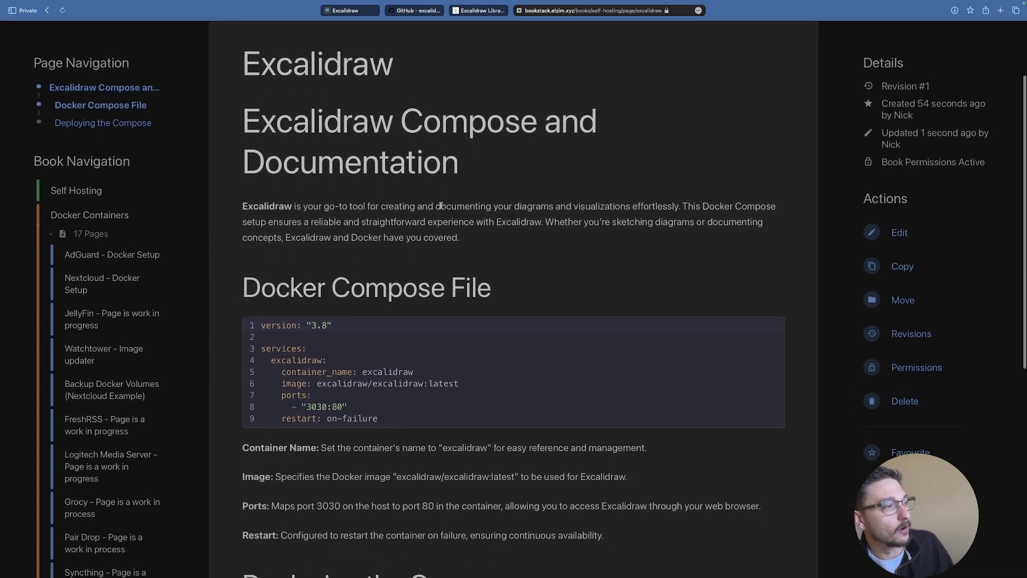
pyautogui.scroll(-1, 441, 205)
pyautogui.scroll(-1, 337, 206)
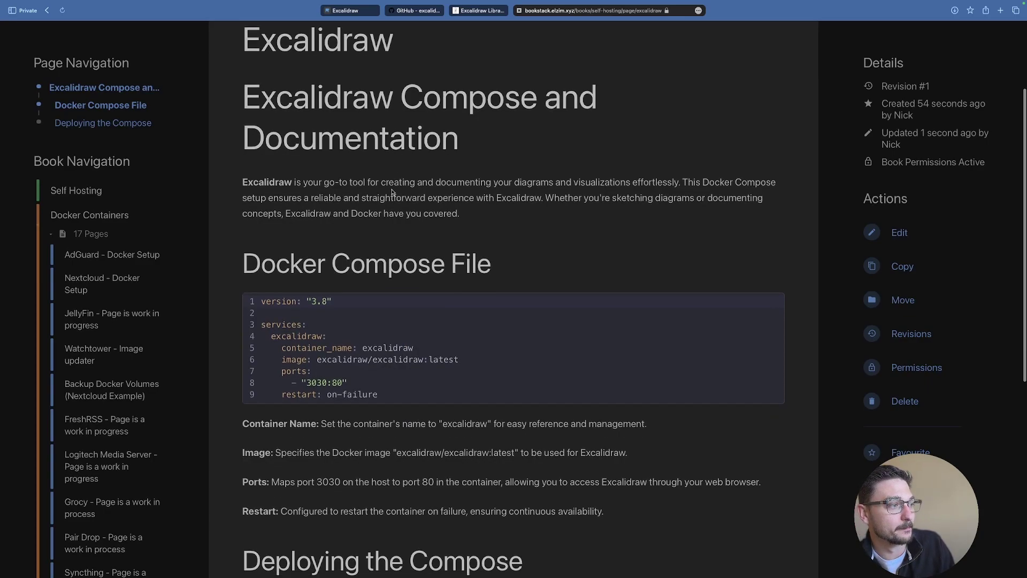
pyautogui.scroll(-1, 392, 191)
pyautogui.scroll(-2, 328, 359)
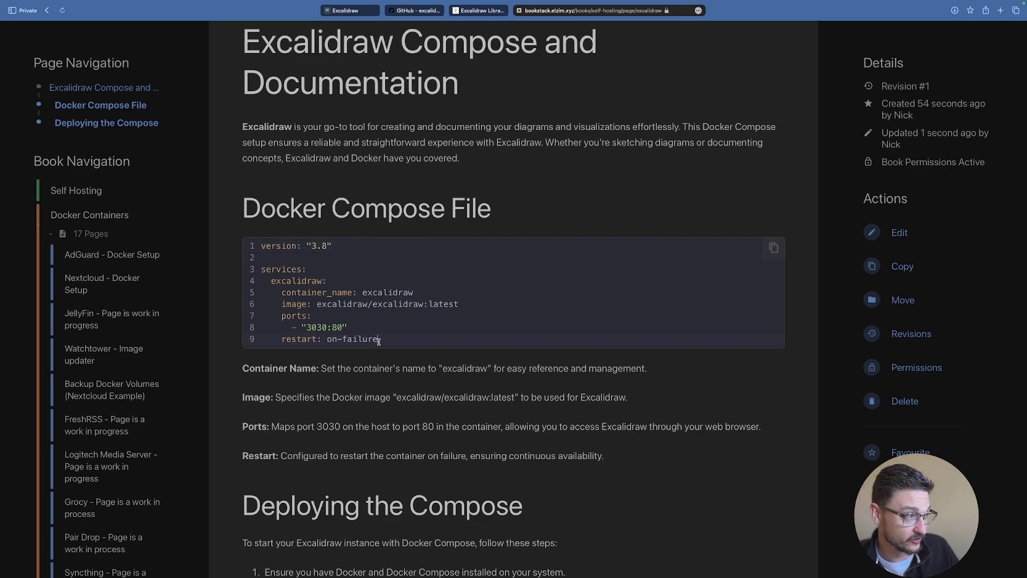
# Select the Docker Compose code block and read down to the Deploying the Compose steps
pyautogui.moveTo(377, 341); pyautogui.dragTo(261, 246)
pyautogui.scroll(-3, 345, 321)
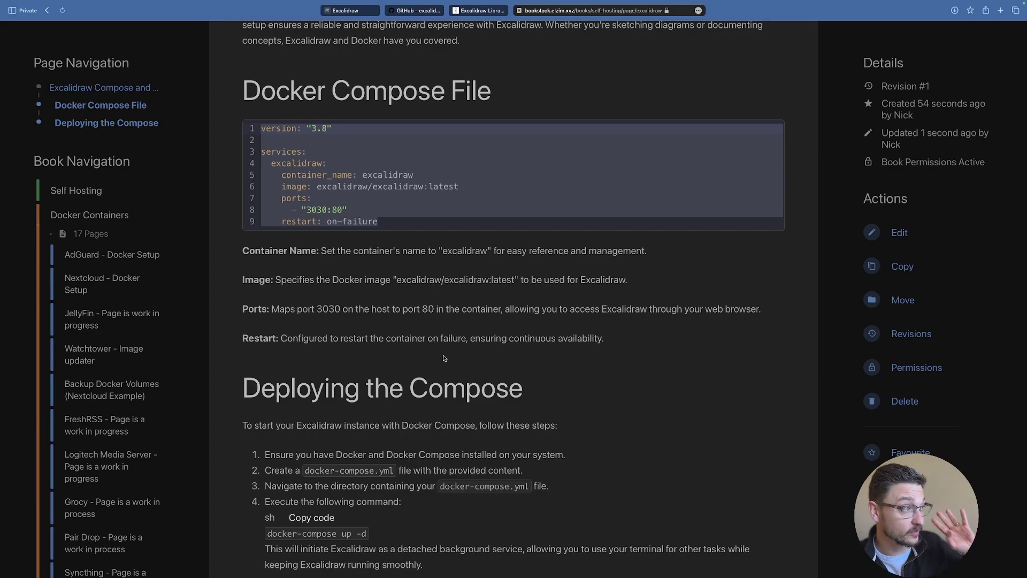
pyautogui.scroll(-3, 443, 358)
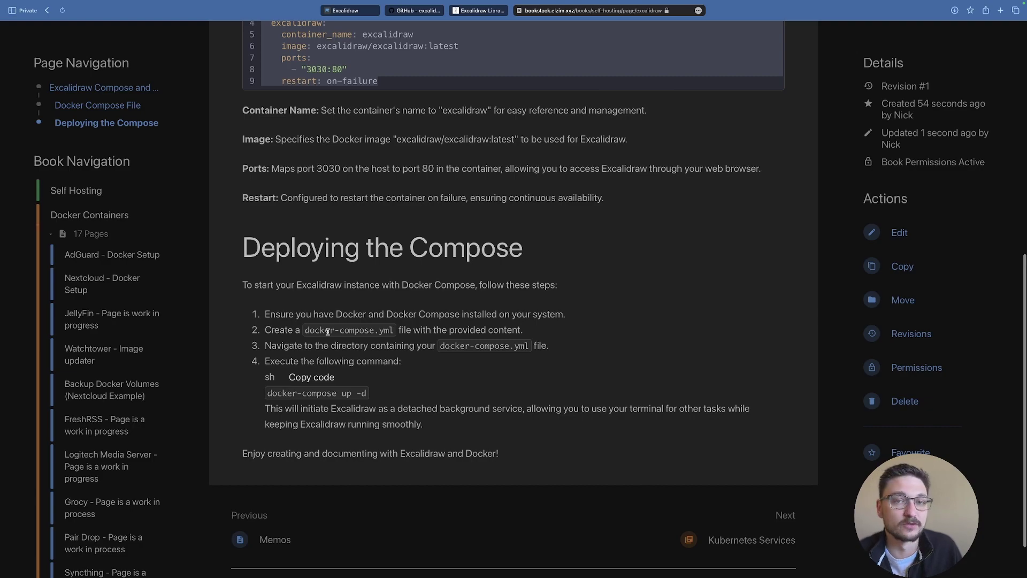